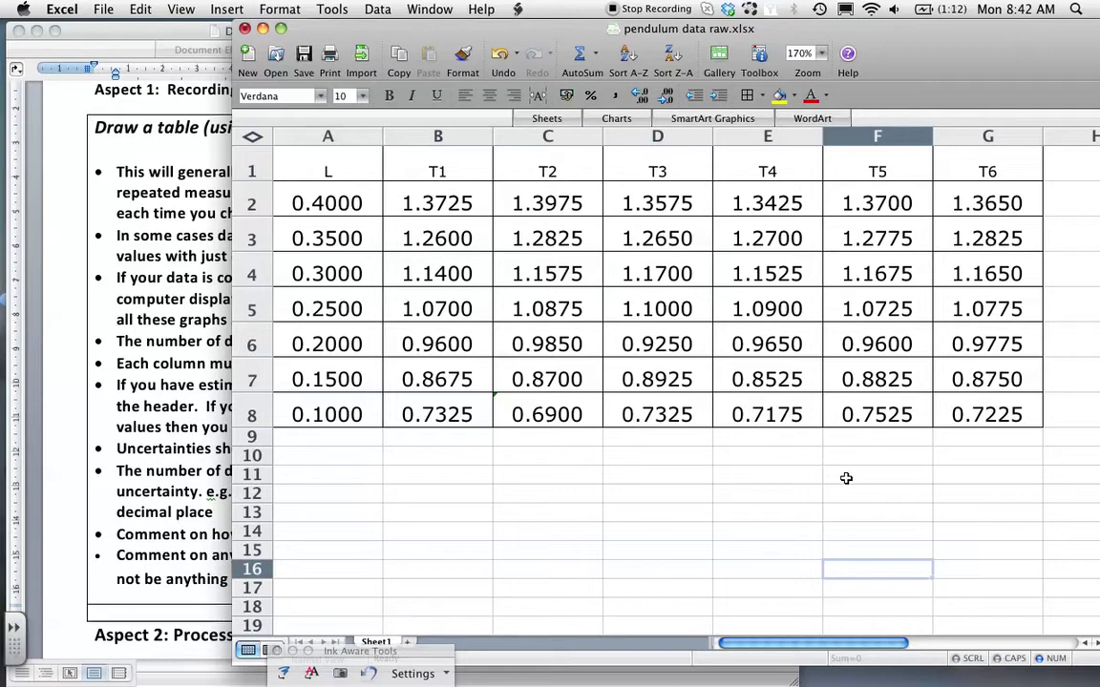
Review the Aspect 1 raw-data criteria in the Word document "Data collection & processing – explanation.doc" and return to the pendulum spreadsheet
key("super+Tab")
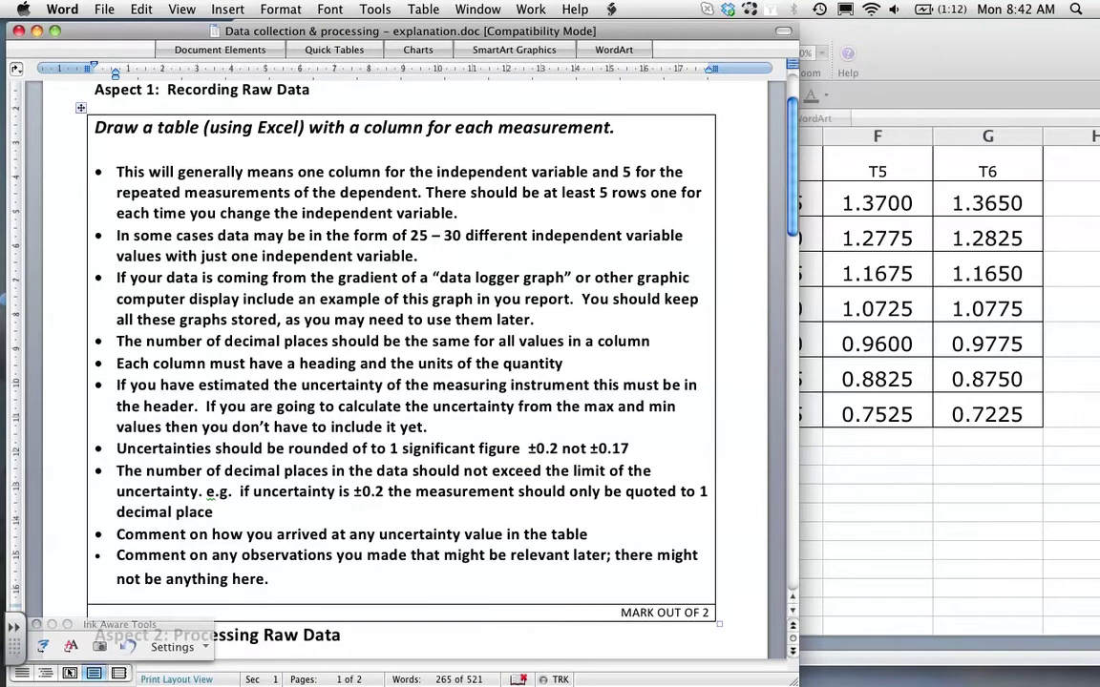
left_click_drag(229, 40, 282, 45)
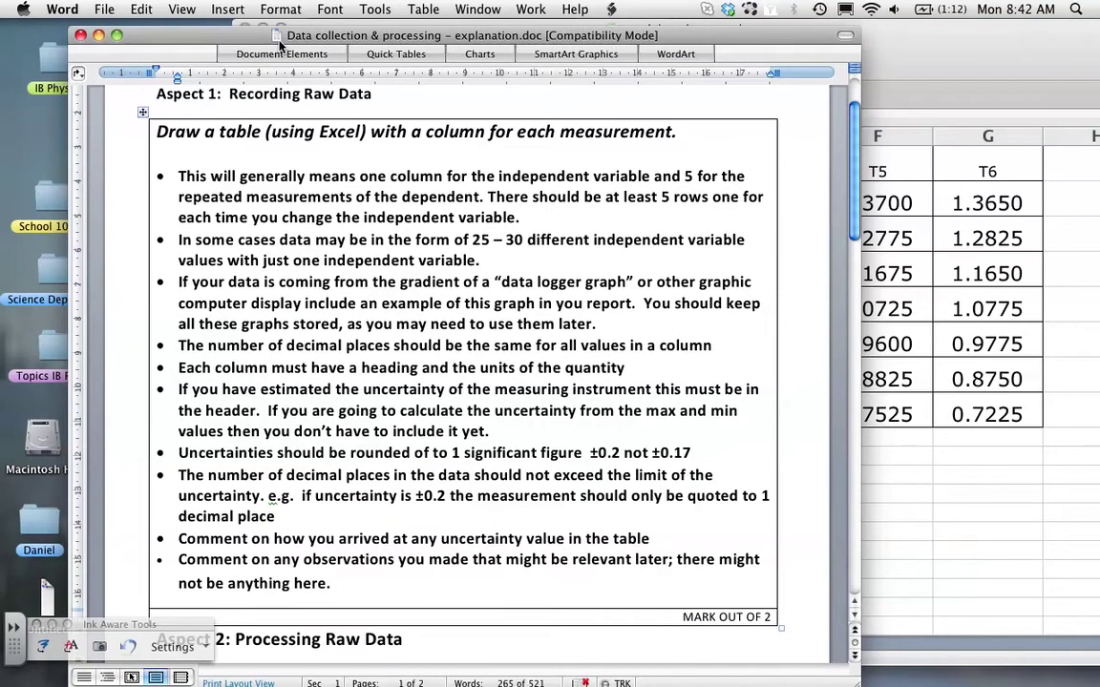
left_click_drag(280, 44, 225, 38)
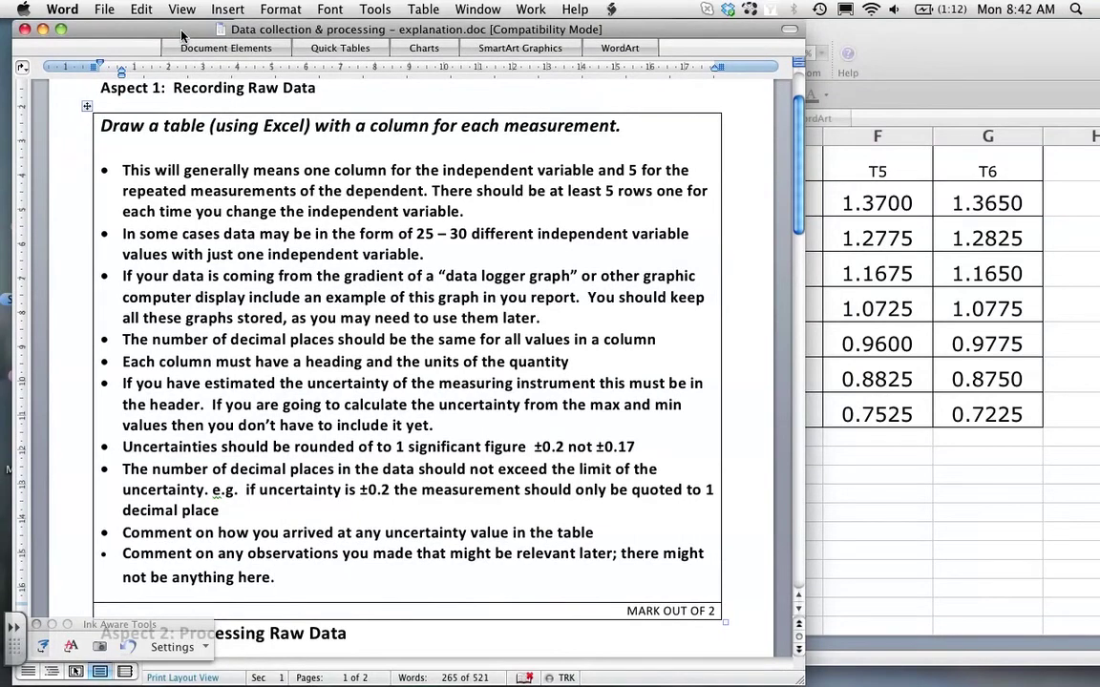
left_click(843, 474)
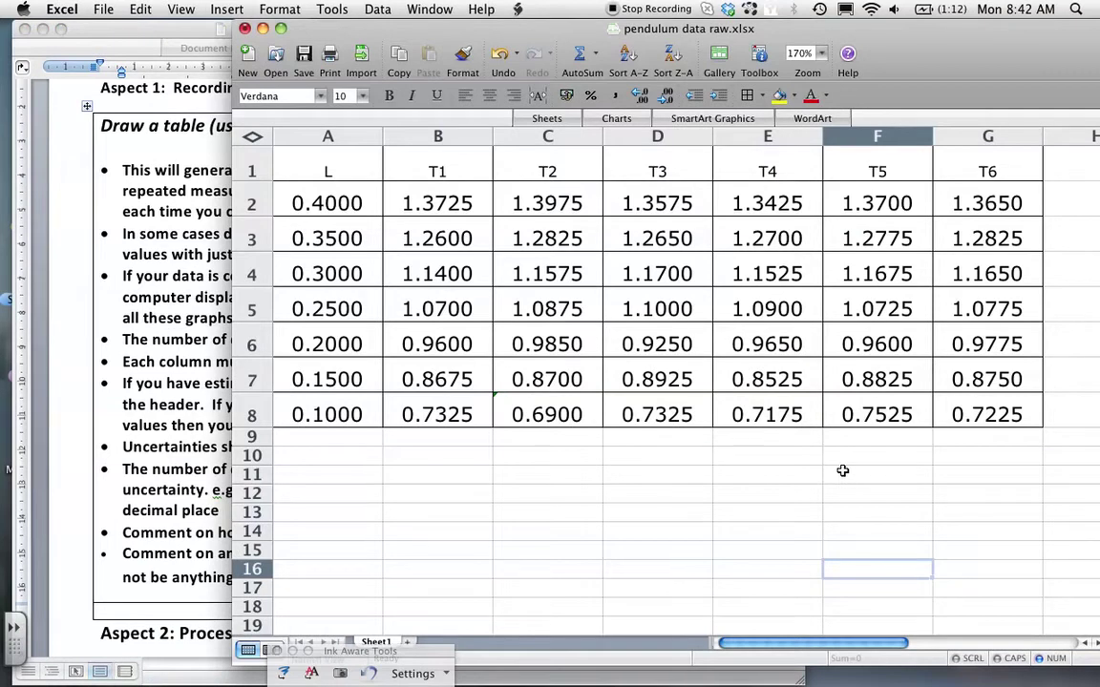
Mark column L in red ink as "I.V" and columns T1 to T6 as "d.v.", and clear the ink
mouse_move(323, 540)
left_mouse_down()
mouse_move(324, 445)
mouse_move(320, 465)
left_mouse_up()
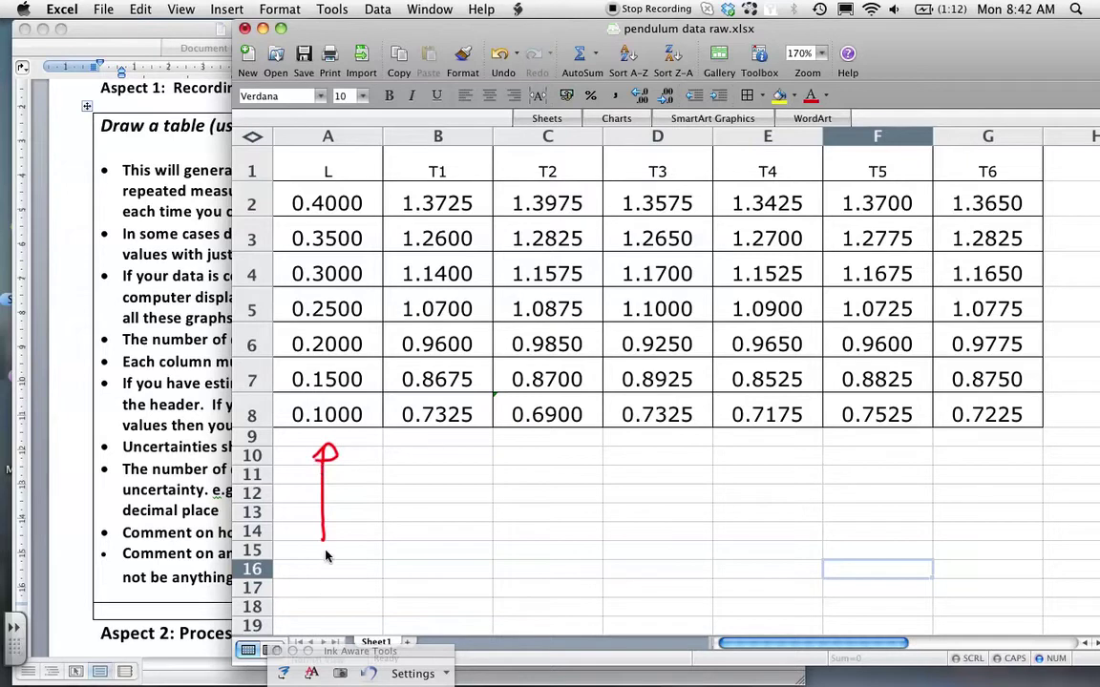
left_click_drag(309, 588, 355, 571)
left_click_drag(355, 571, 361, 538)
mouse_move(391, 431)
left_mouse_down()
mouse_move(591, 491)
mouse_move(993, 456)
mouse_move(1038, 441)
left_mouse_up()
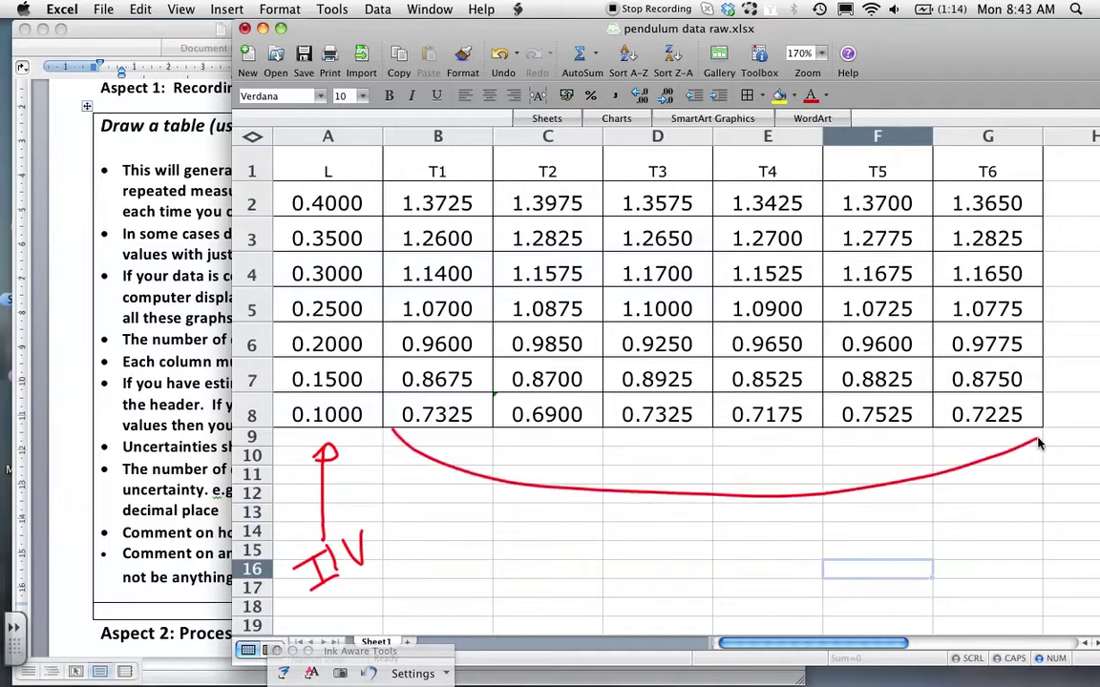
left_click_drag(756, 517, 775, 513)
left_click(749, 539)
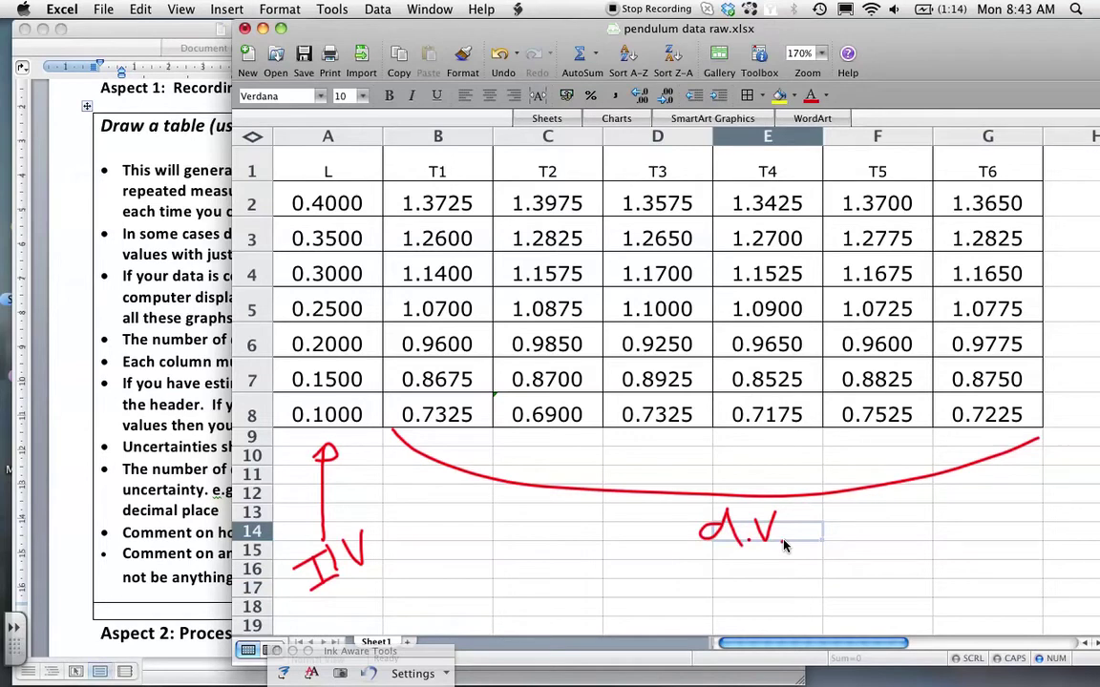
left_click(498, 522)
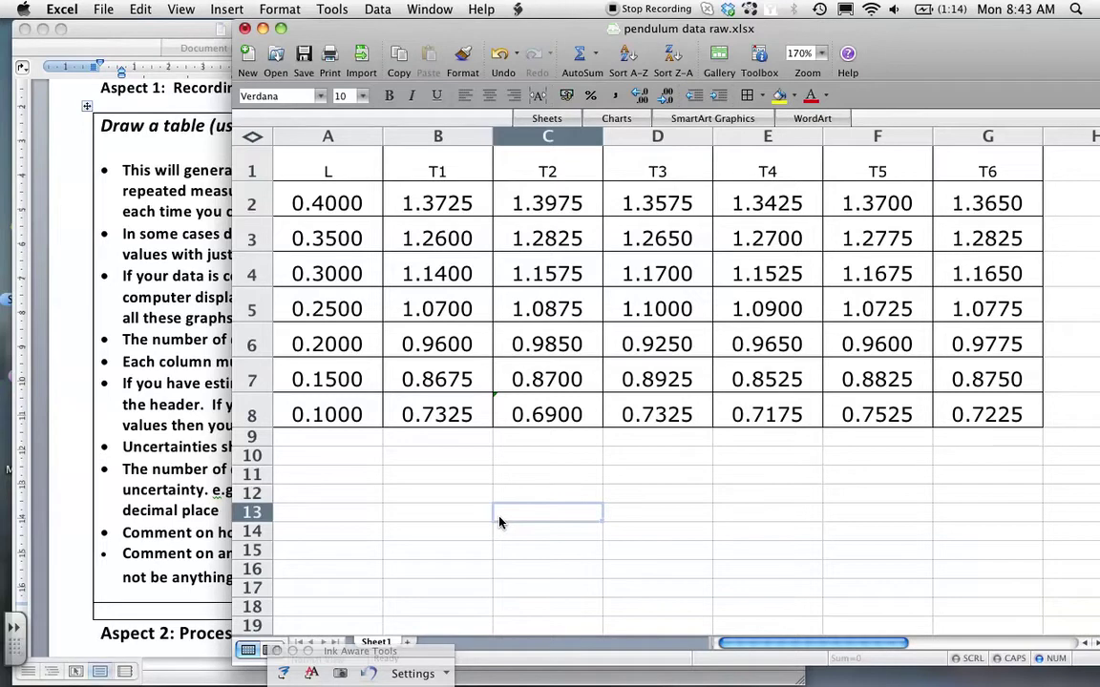
Change the heading in cell A1 to "Length (m)"
left_click(339, 172)
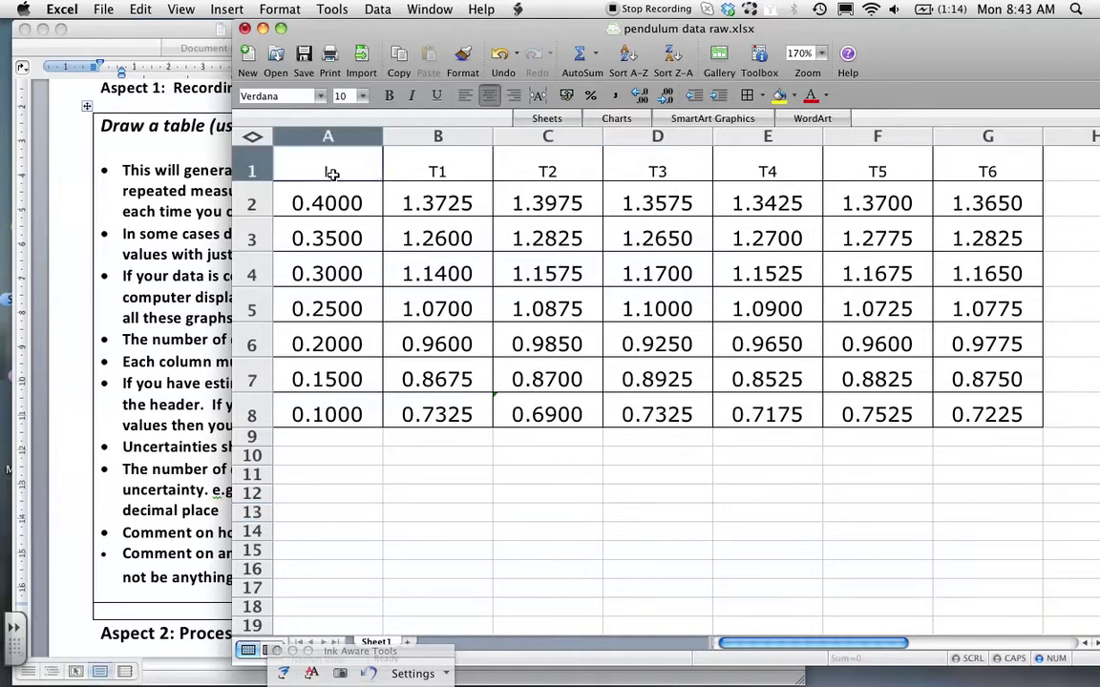
double_click(336, 172)
type("ength")
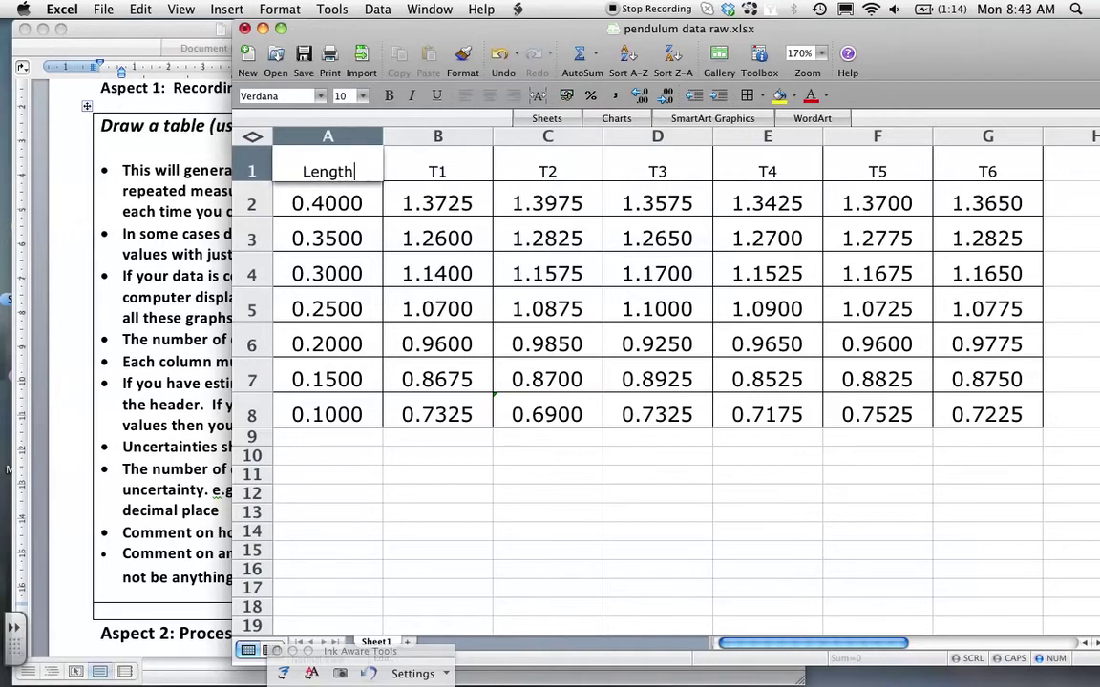
type(" (m")
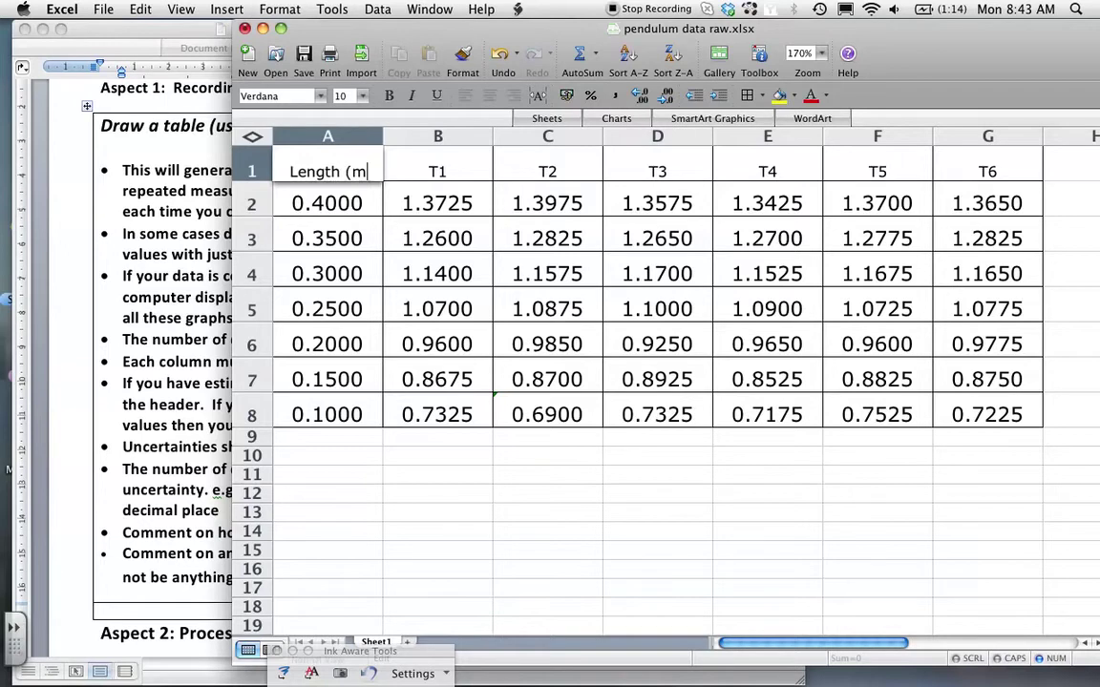
type(")")
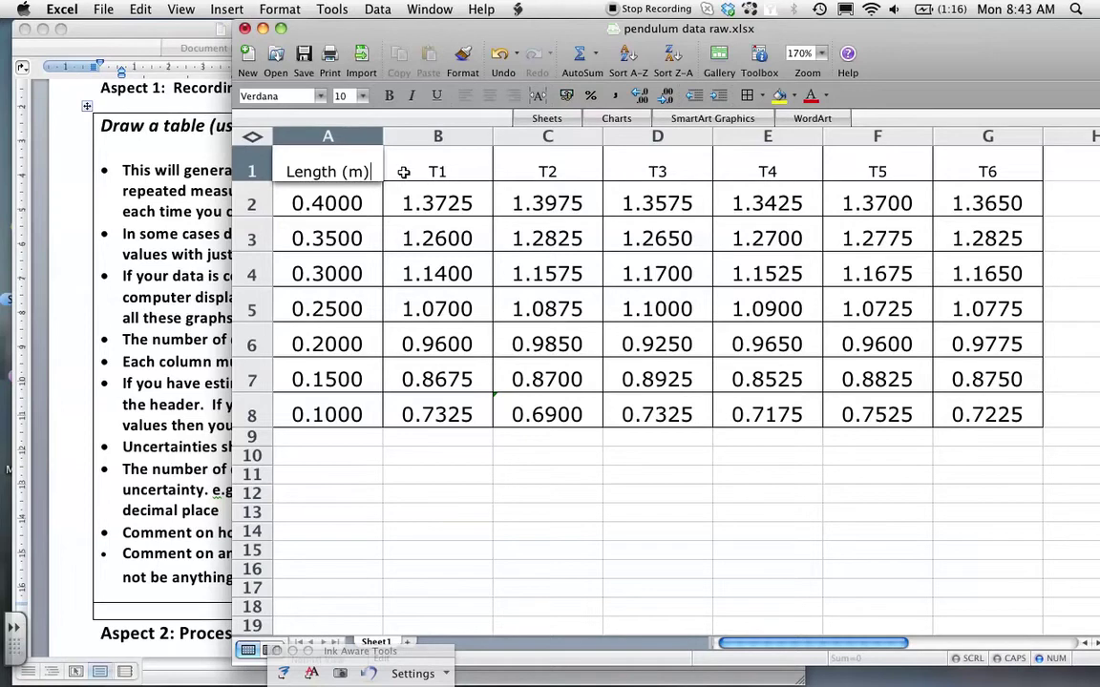
Replace the T1 heading in cell B1 with "Period 1"
left_click(442, 174)
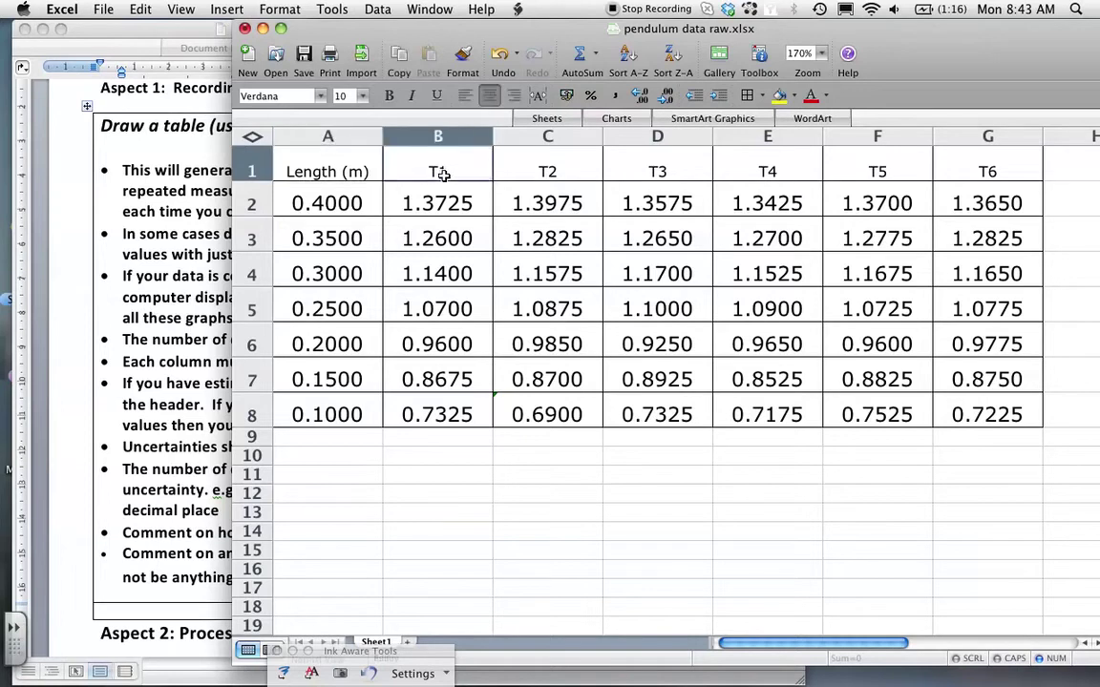
type("Period")
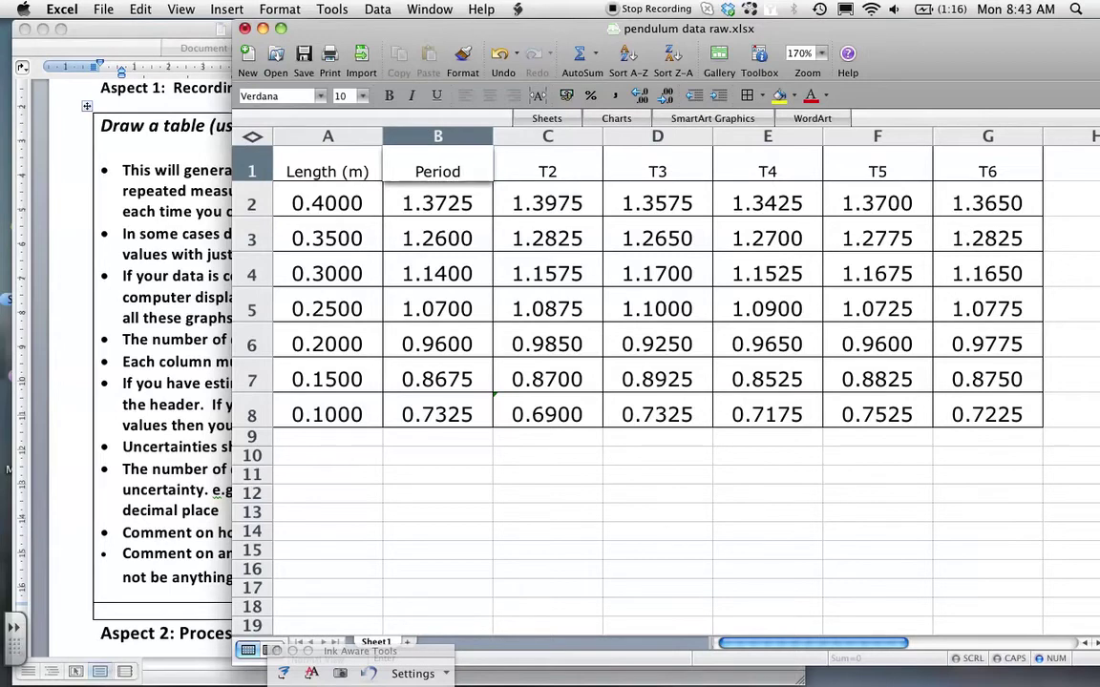
type(" 1")
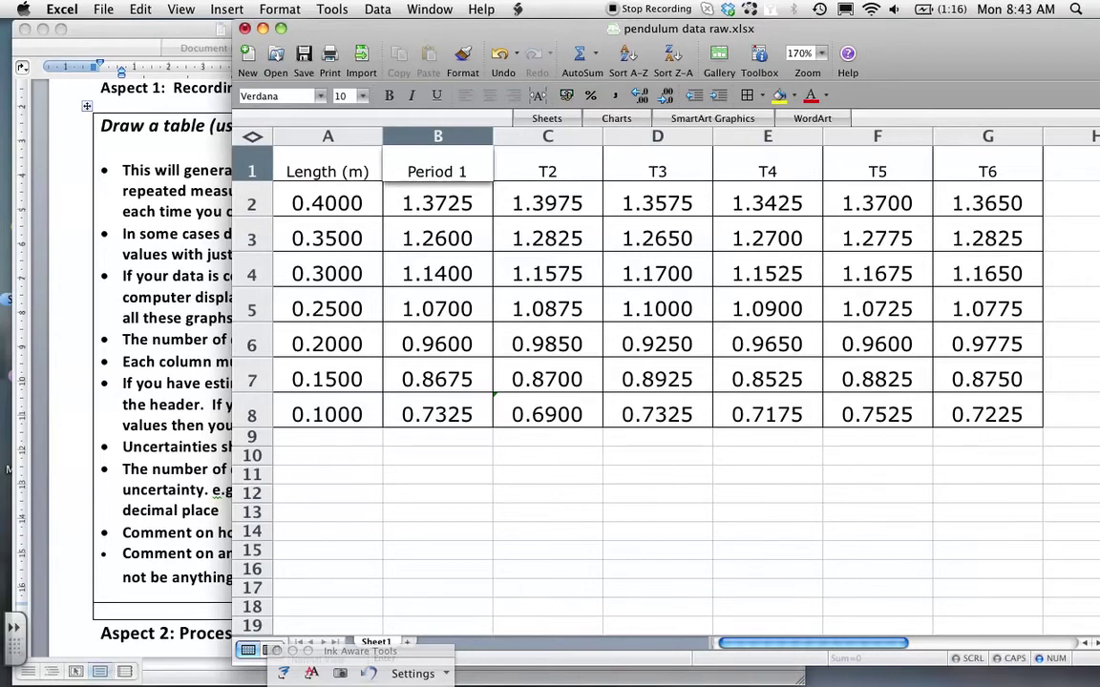
left_click(533, 179)
Add the unit to the B1 heading to read "Period (s) 1" and fill the numbered series across to G1
left_click(488, 178)
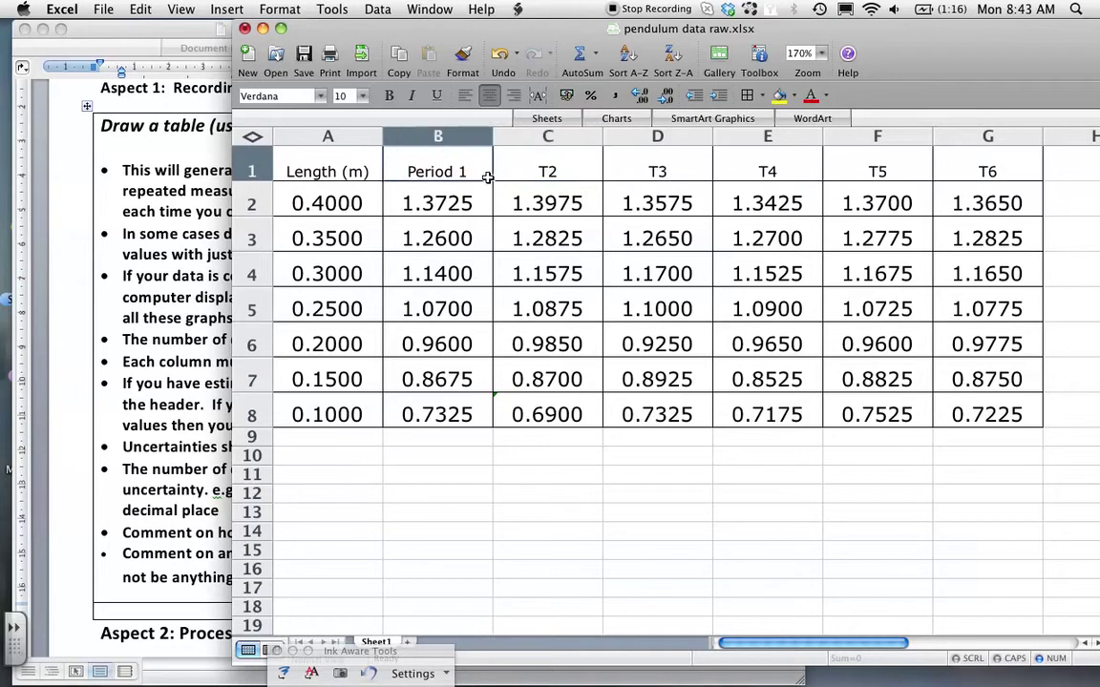
mouse_move(488, 181)
left_mouse_down()
mouse_move(528, 182)
mouse_move(529, 167)
mouse_move(733, 183)
mouse_move(735, 170)
mouse_move(811, 162)
mouse_move(835, 175)
mouse_move(469, 170)
left_mouse_up()
key("ctrl+u")
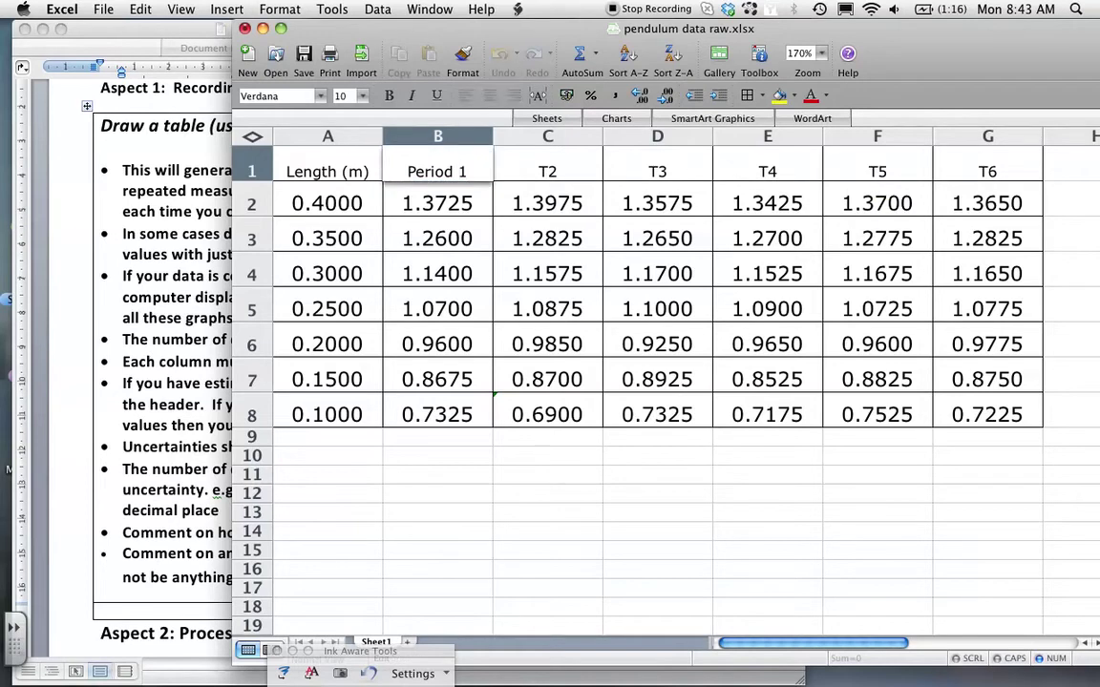
type("(")
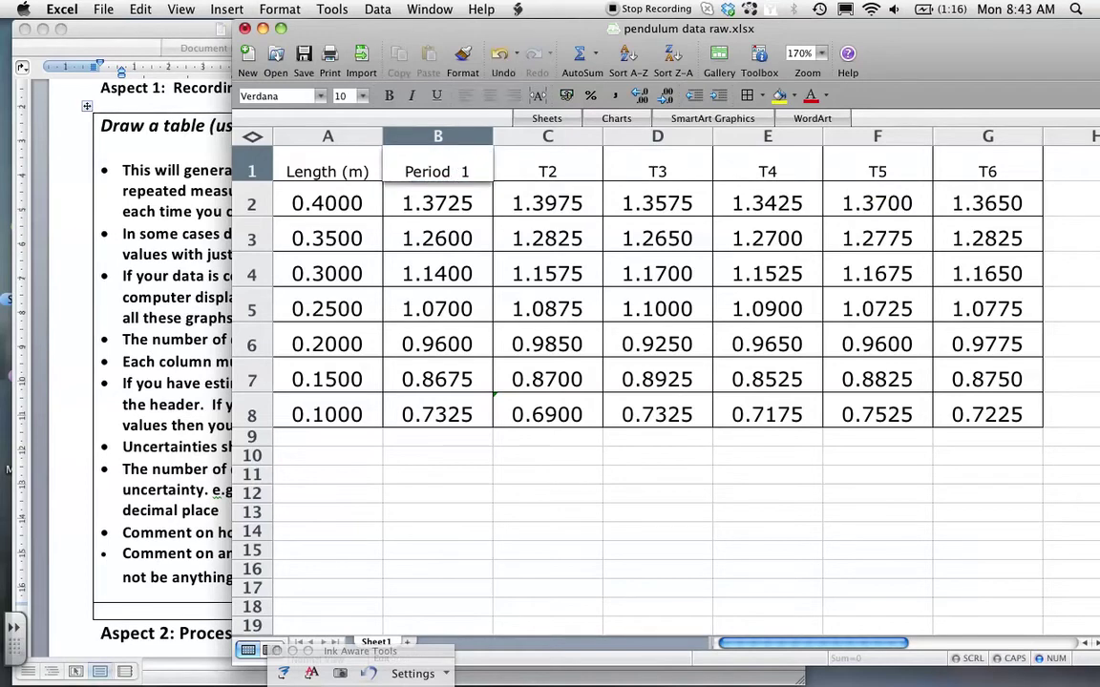
type("s)")
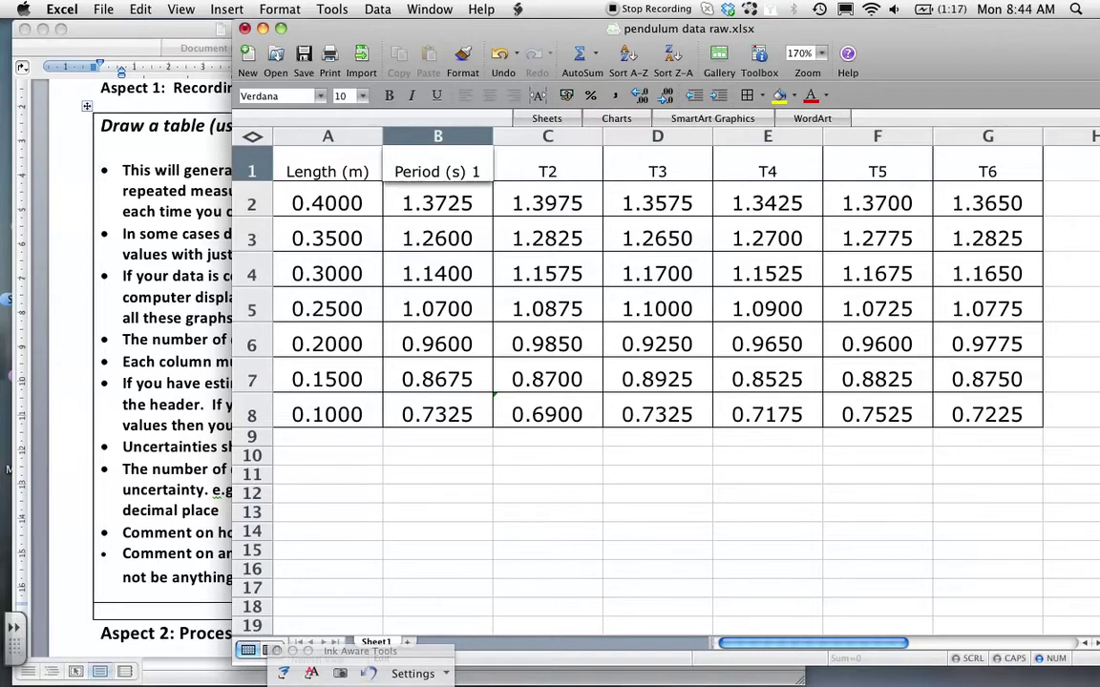
left_click(497, 196)
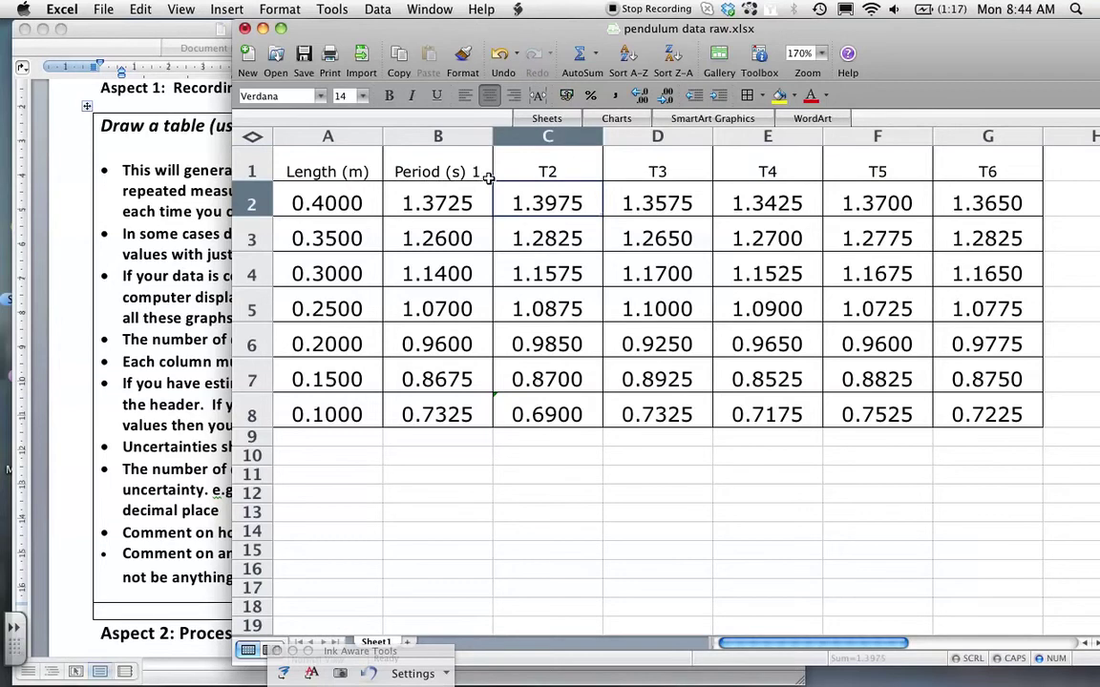
left_click(485, 177)
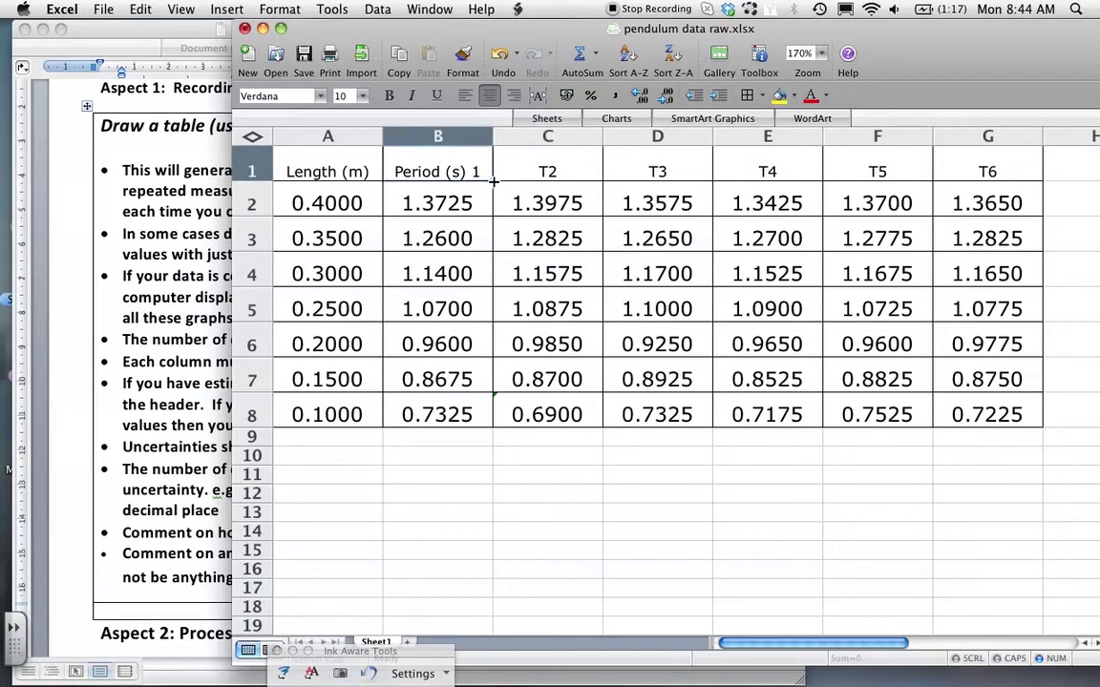
left_click_drag(503, 182, 1007, 181)
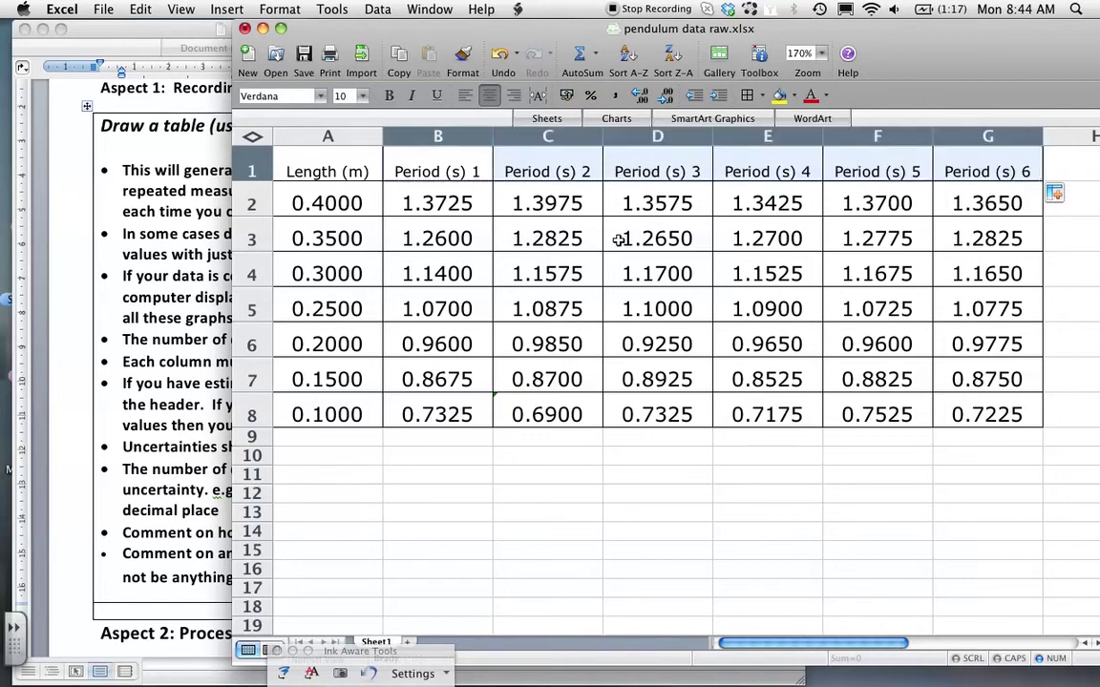
Insert an empty row between the headings and the first data row
left_click(251, 204)
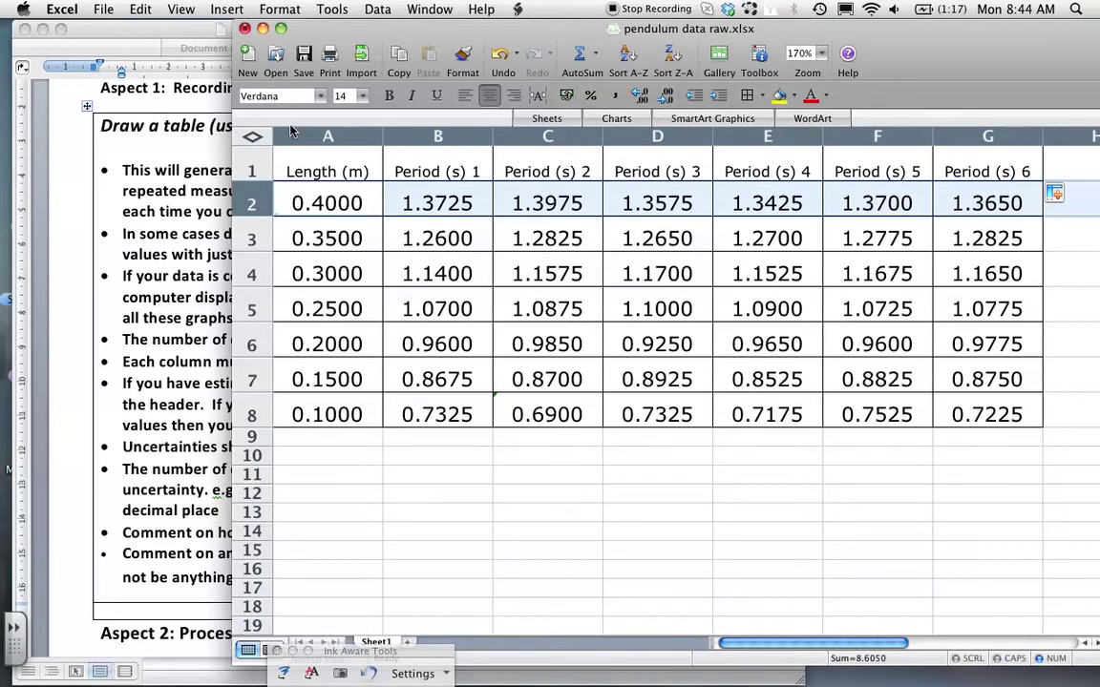
left_click(225, 12)
left_click(235, 46)
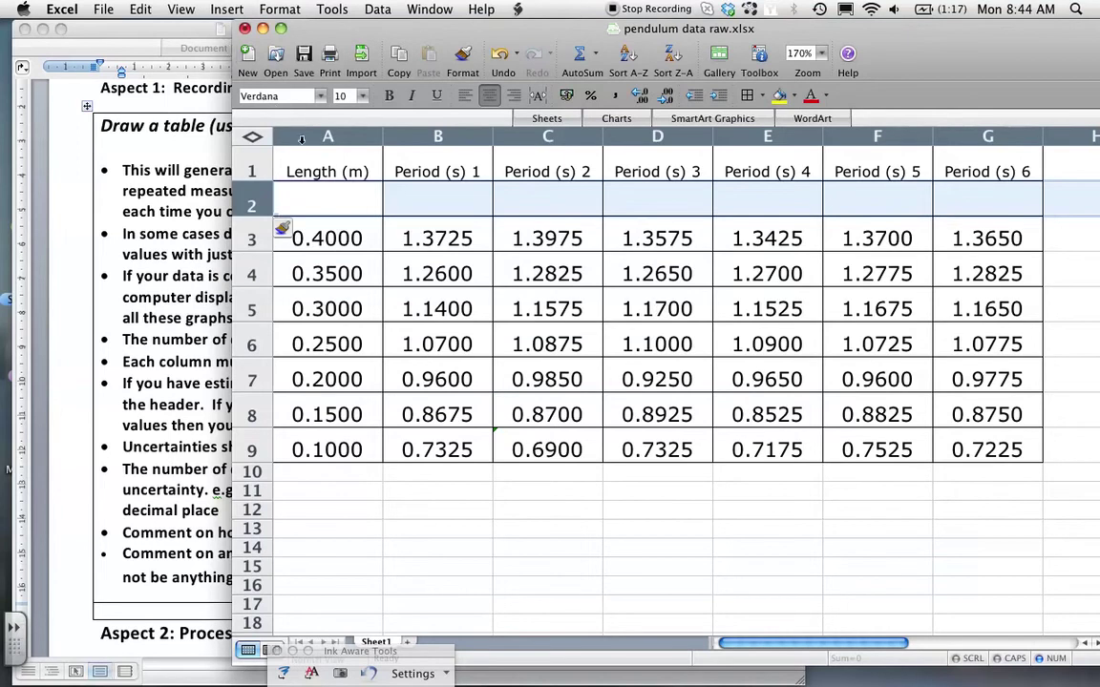
Enter the length uncertainty "± 0.01 m" in cell A2
left_click(322, 208)
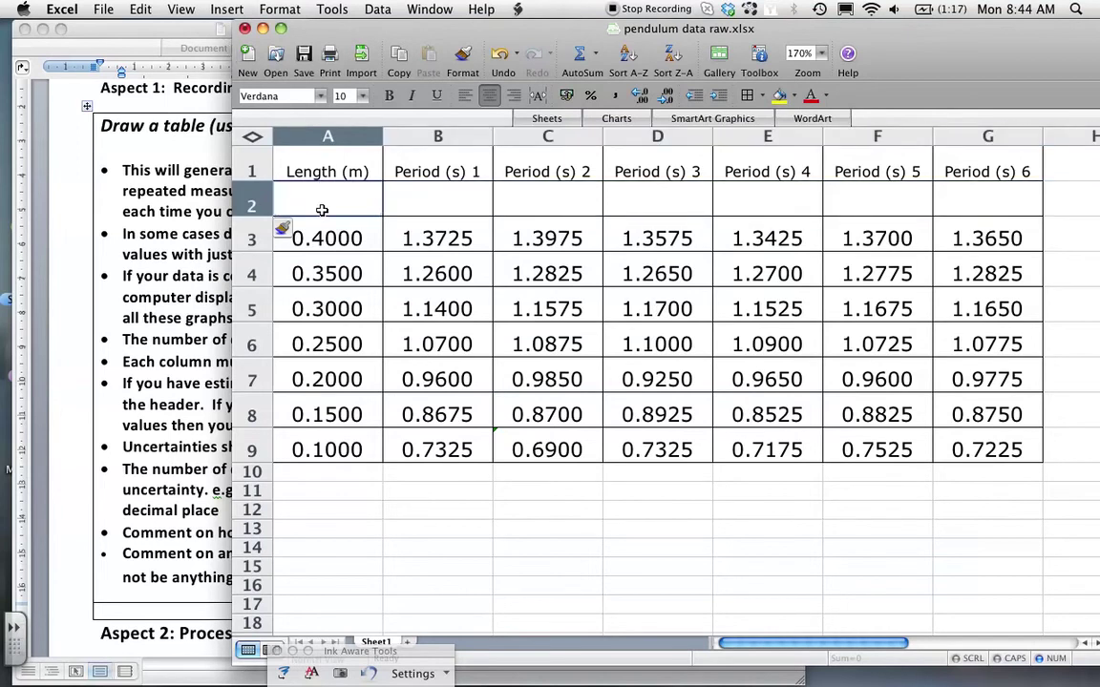
type("±")
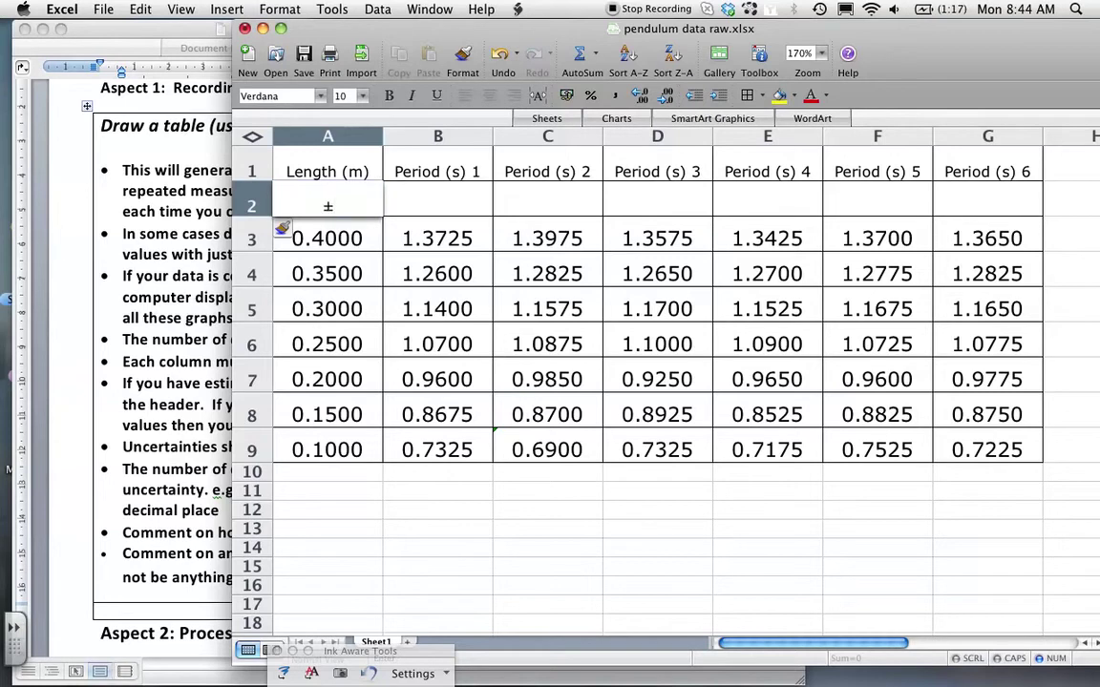
type(" 0.01 m")
left_click(336, 239)
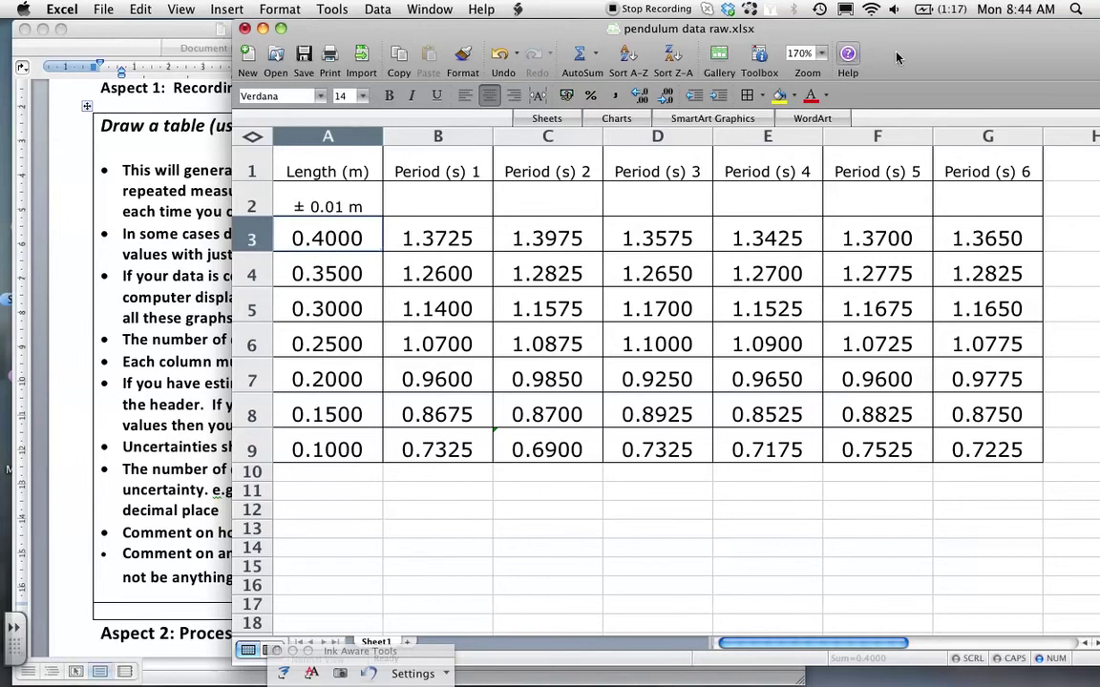
Bring the whole table into view, draw black ink arrows beneath the Period 1 to Period 4 columns, and clear the ink
left_click_drag(933, 40, 857, 37)
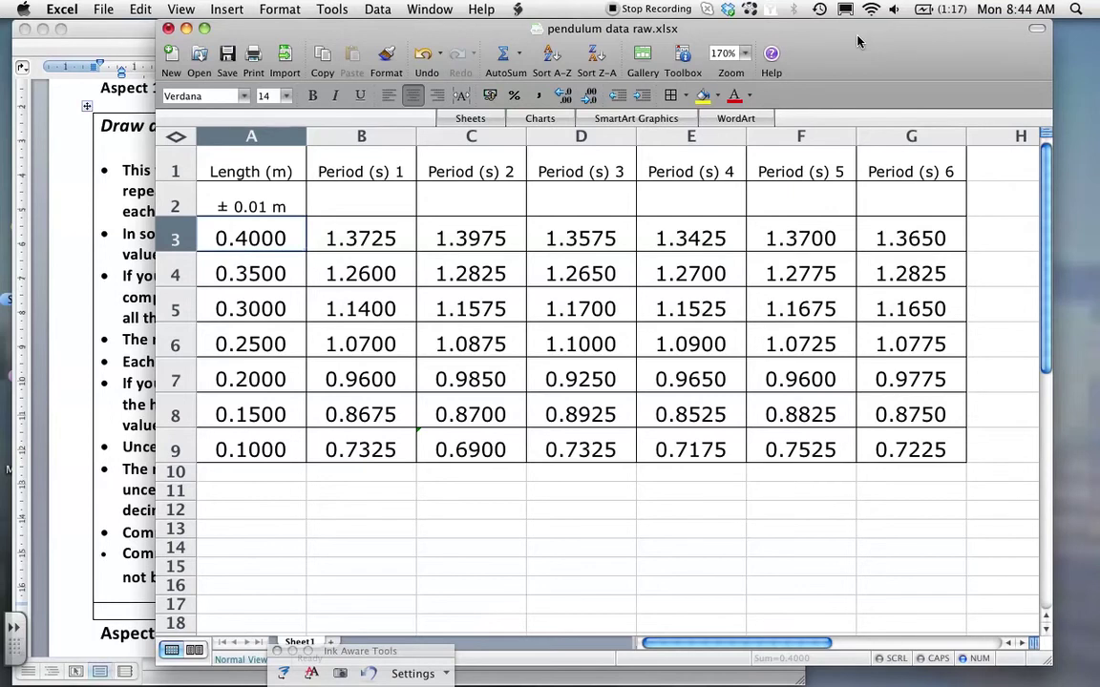
key("XF86AudioLowerVolume")
mouse_move(363, 518)
left_mouse_down()
mouse_move(362, 471)
mouse_move(372, 483)
left_mouse_up()
mouse_move(473, 504)
left_mouse_down()
mouse_move(472, 473)
mouse_move(482, 483)
left_mouse_up()
mouse_move(583, 523)
left_mouse_down()
mouse_move(582, 471)
mouse_move(590, 485)
left_mouse_up()
mouse_move(687, 523)
left_mouse_down()
mouse_move(691, 475)
mouse_move(704, 487)
left_mouse_up()
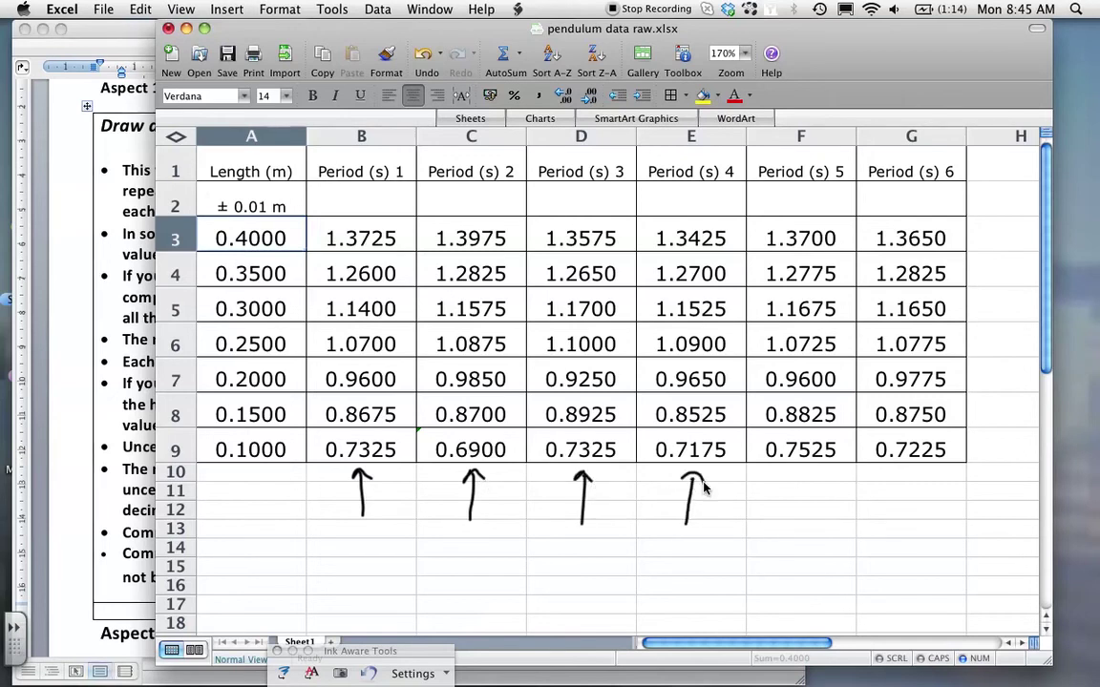
left_click(506, 546)
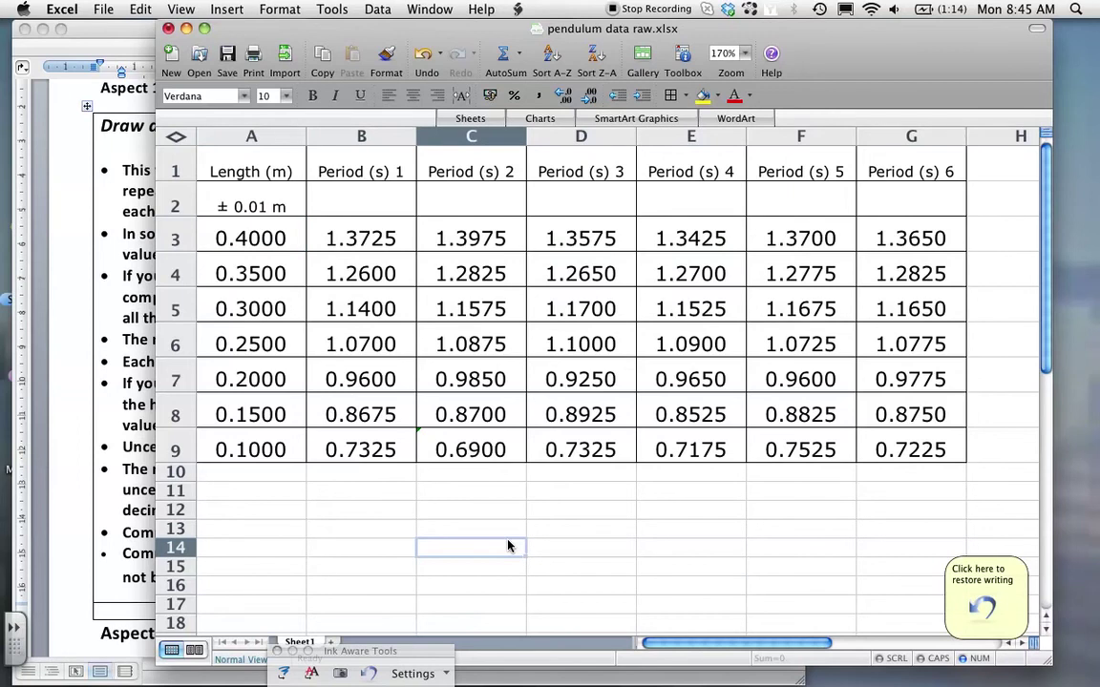
Reduce all length and period values in A3:G9 to two decimal places
left_click(202, 239)
left_click_drag(318, 238, 905, 449)
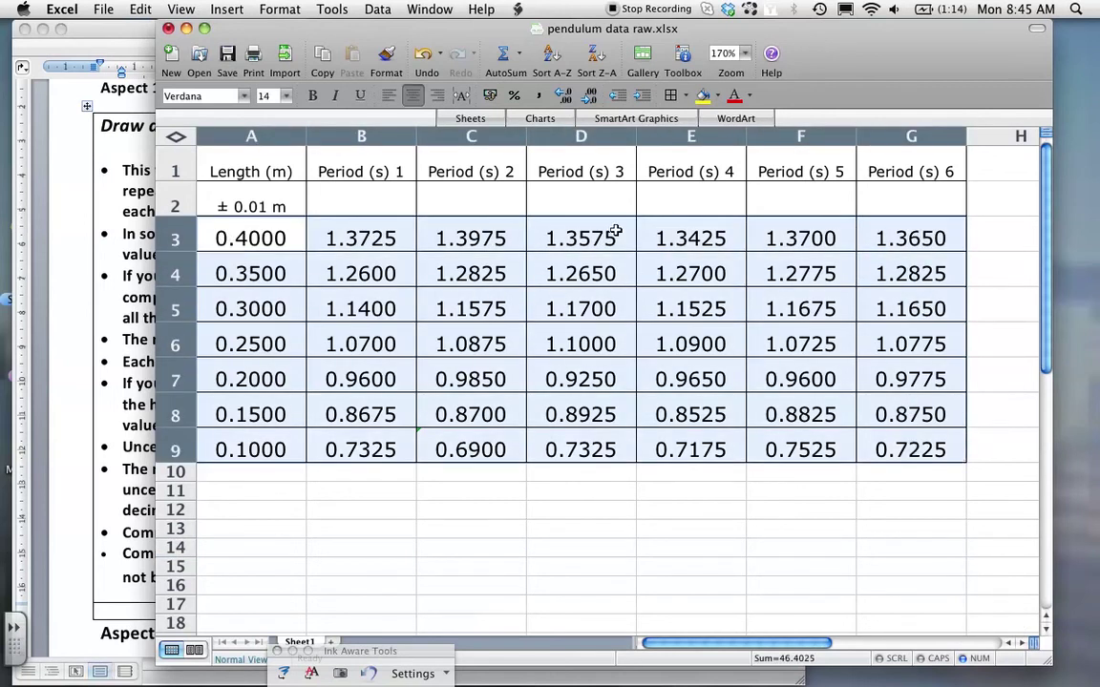
left_click(590, 99)
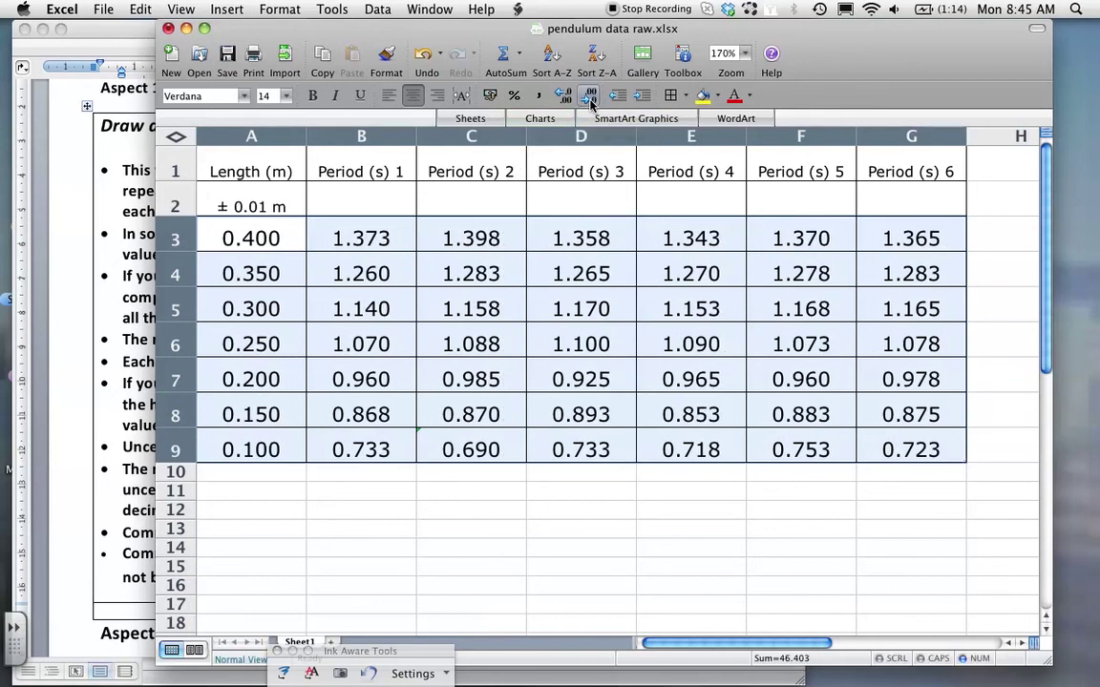
left_click(590, 100)
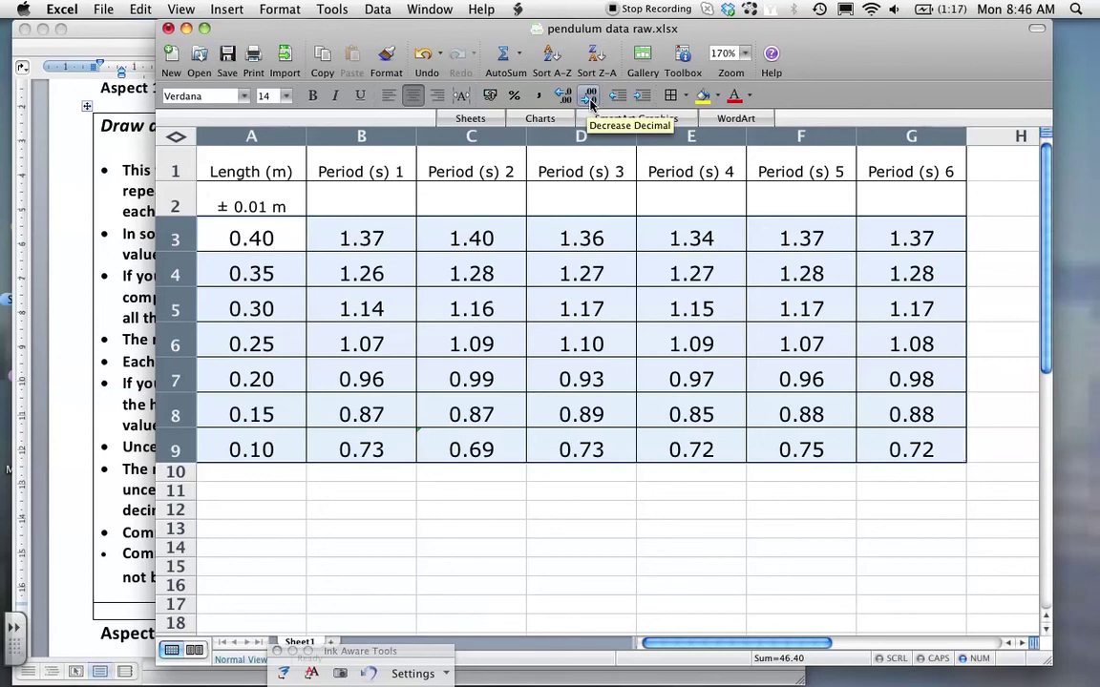
Draw a black ink arrow beneath the length column, circle the "± 0.01 m" uncertainty, and clear the ink
mouse_move(248, 539)
left_mouse_down()
mouse_move(246, 468)
mouse_move(244, 489)
left_mouse_up()
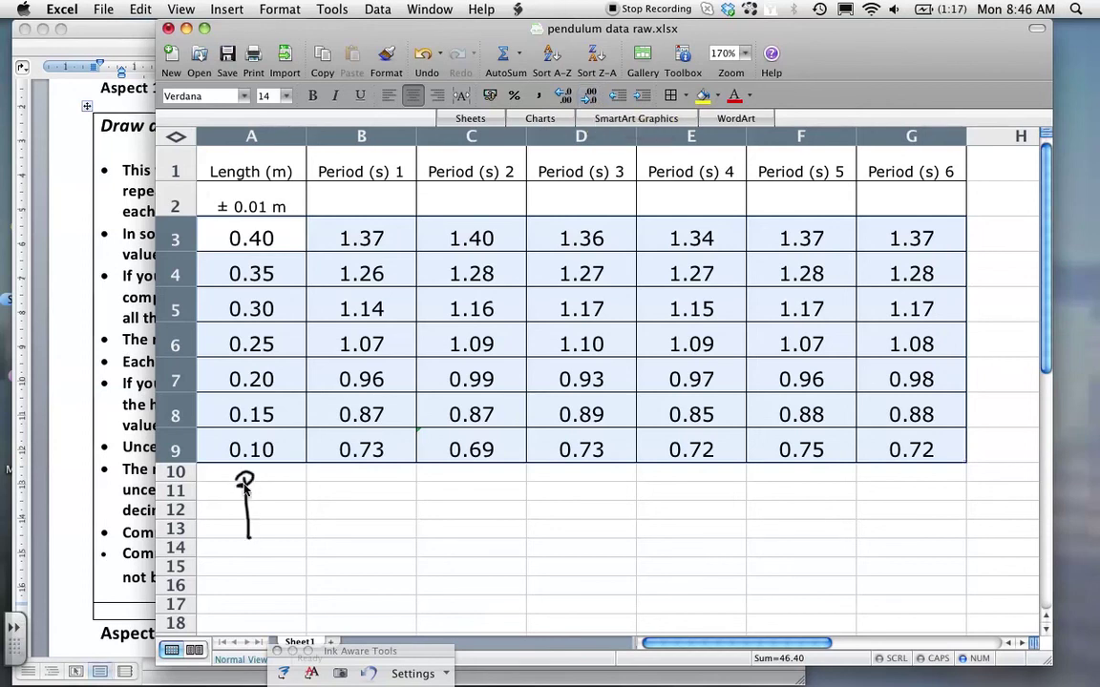
mouse_move(281, 189)
left_mouse_down()
mouse_move(212, 177)
mouse_move(291, 206)
mouse_move(280, 194)
left_mouse_up()
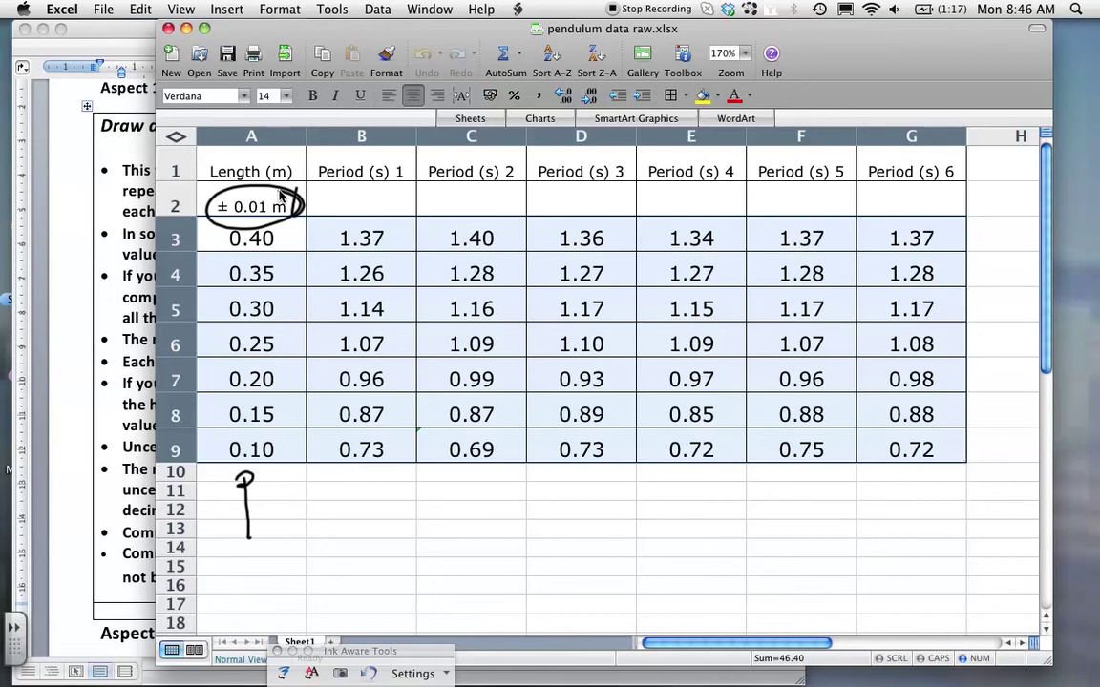
left_click(417, 496)
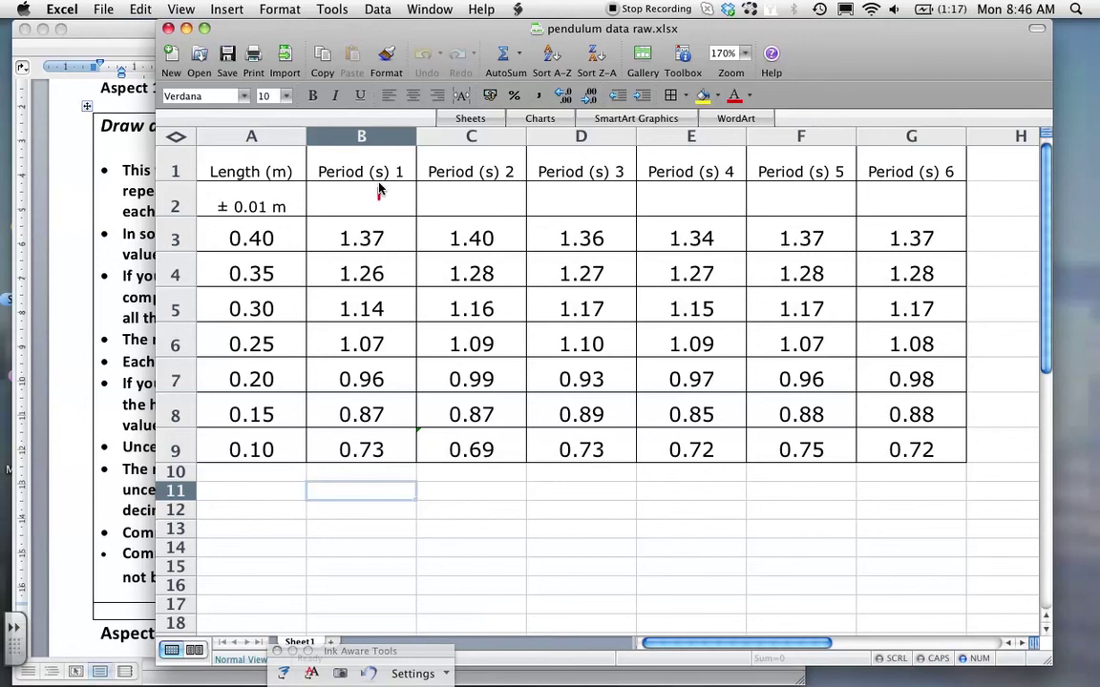
Mark the units in the length and Period 1 to 5 headings with red ink arrows and circle the "± 0.01 m" uncertainty
left_click_drag(380, 200, 380, 184)
left_click_drag(487, 200, 487, 190)
left_click_drag(274, 186, 278, 191)
left_click_drag(603, 200, 601, 189)
left_click_drag(708, 200, 714, 194)
left_click_drag(816, 202, 816, 188)
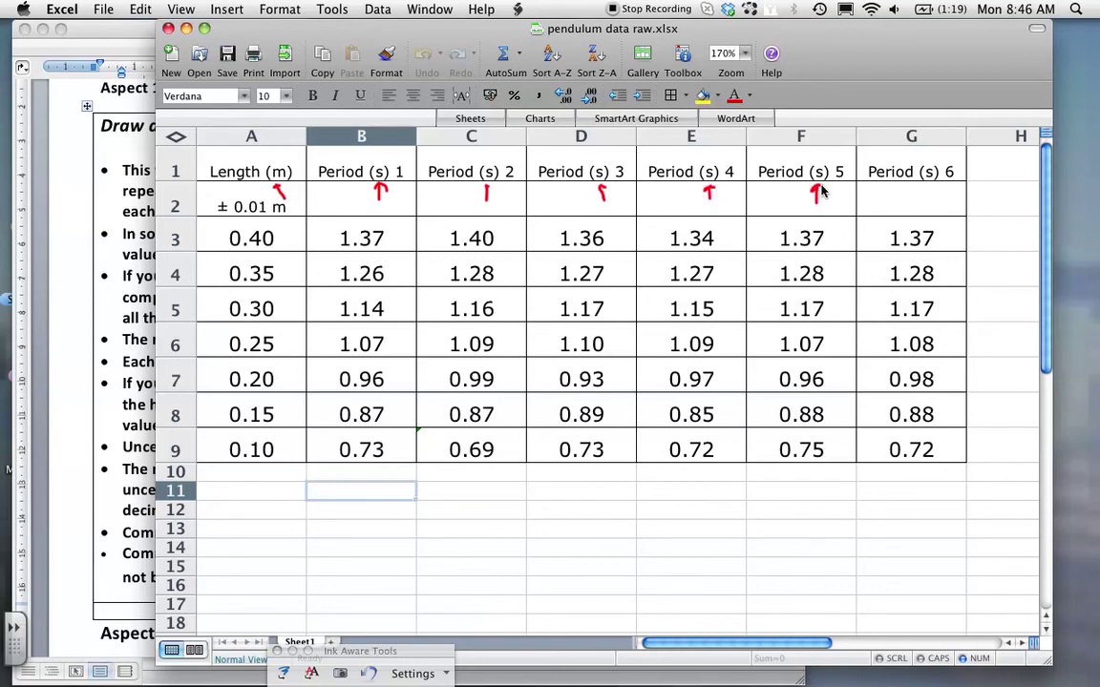
mouse_move(297, 203)
left_mouse_down()
mouse_move(215, 208)
mouse_move(249, 191)
left_mouse_up()
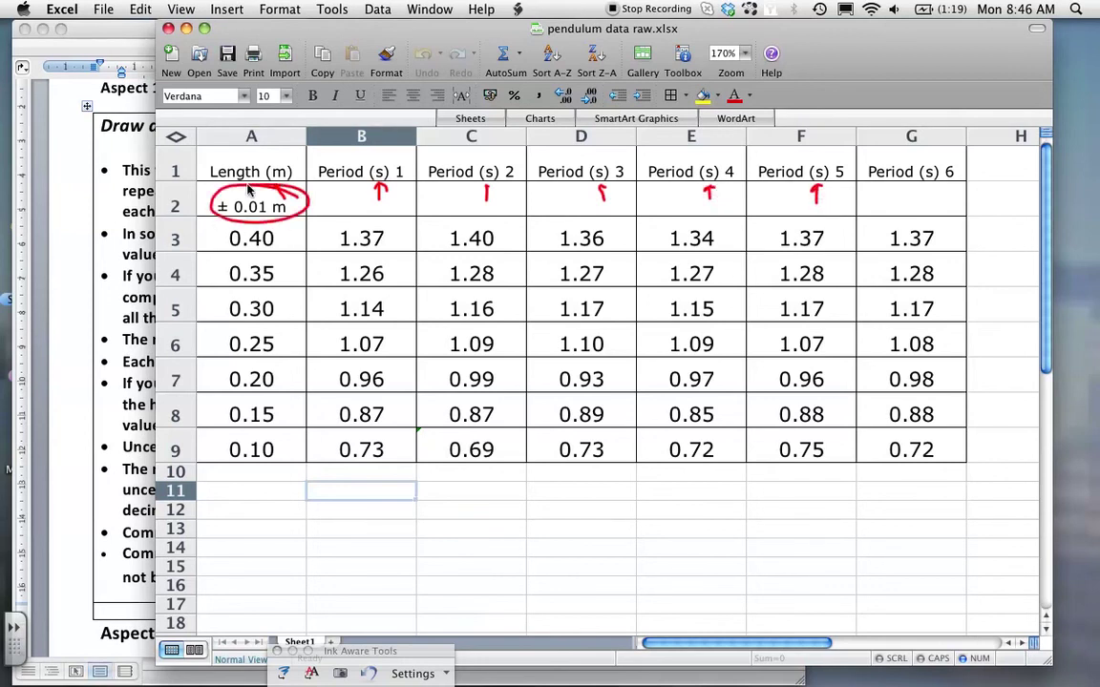